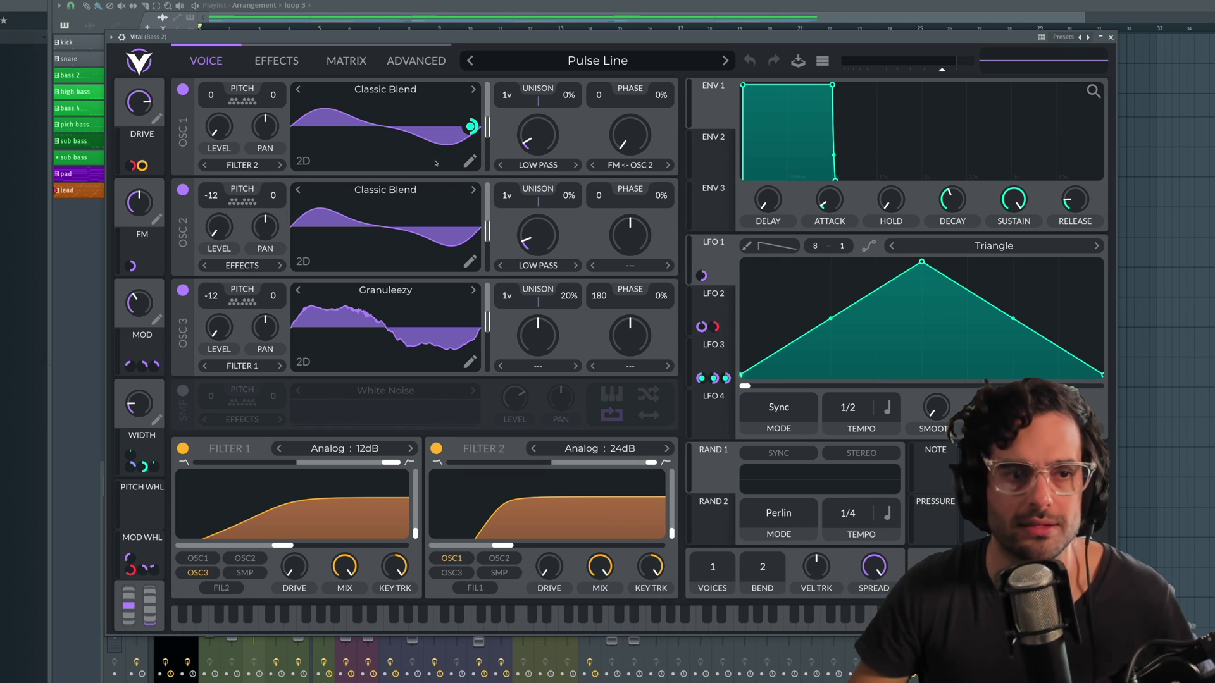
# Step: Enable the White Noise sampler in the Pulse Line patch and select the first random modulator
pyautogui.click(183, 392)
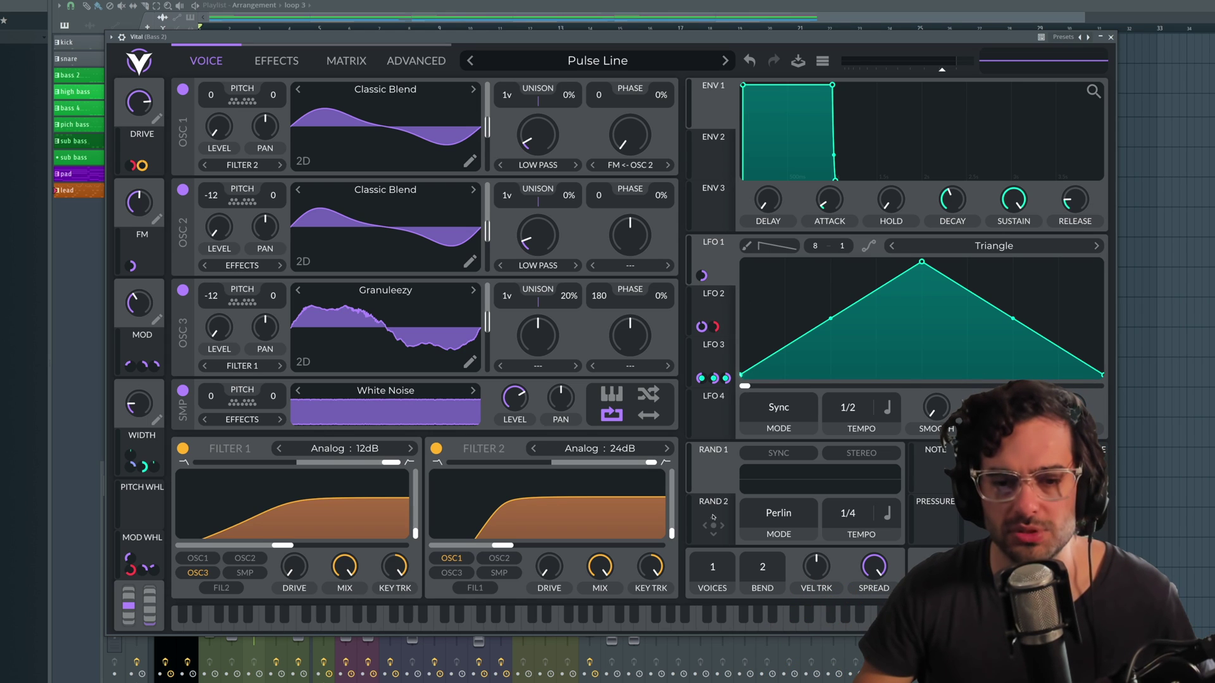
pyautogui.click(713, 475)
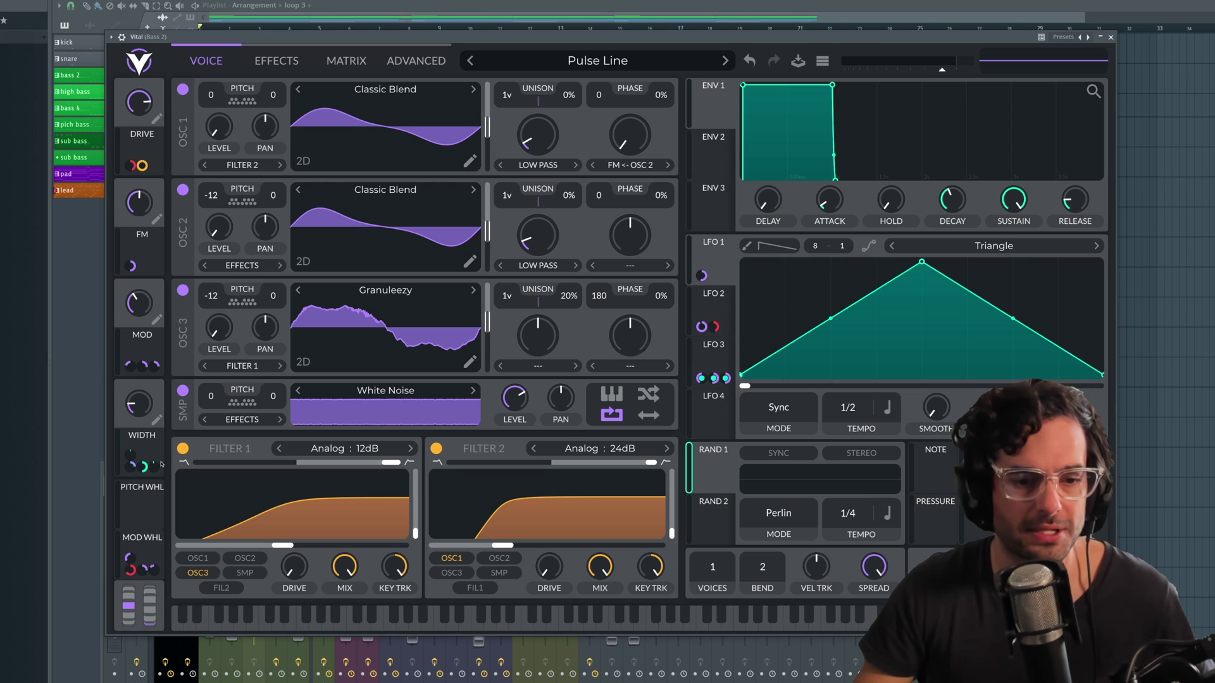
# Step: Review the patch's effects, modulation matrix and advanced settings, and return to the voice settings
pyautogui.click(277, 61)
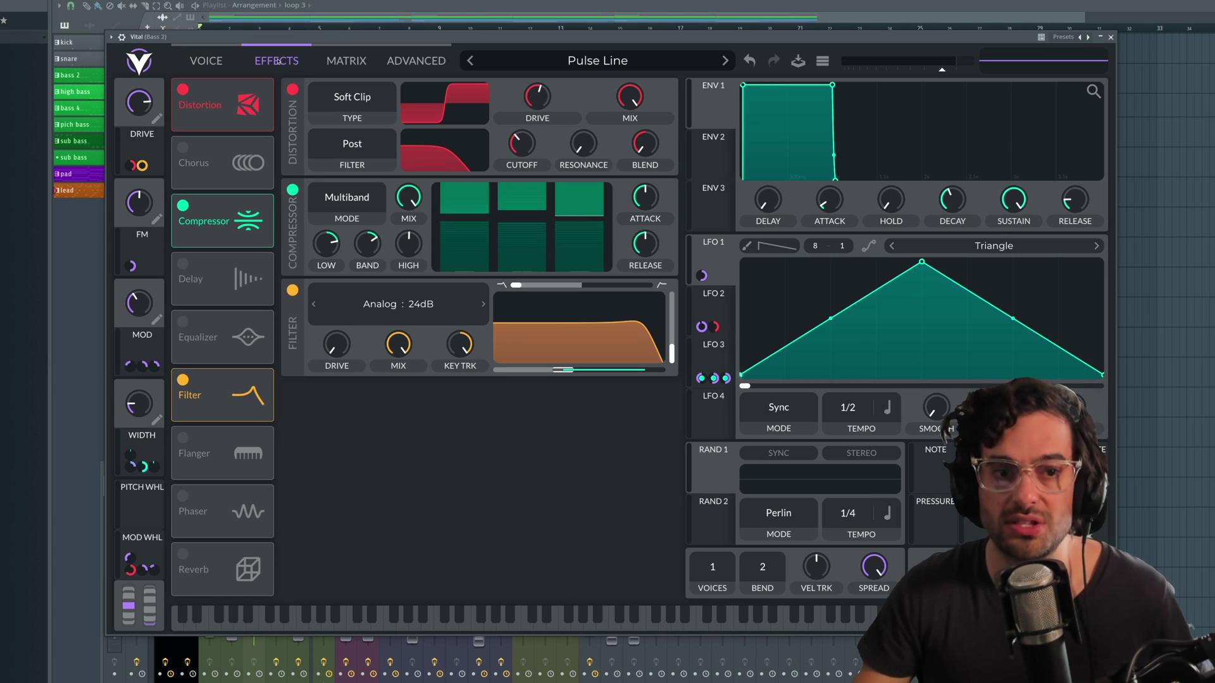
pyautogui.click(341, 61)
pyautogui.click(416, 61)
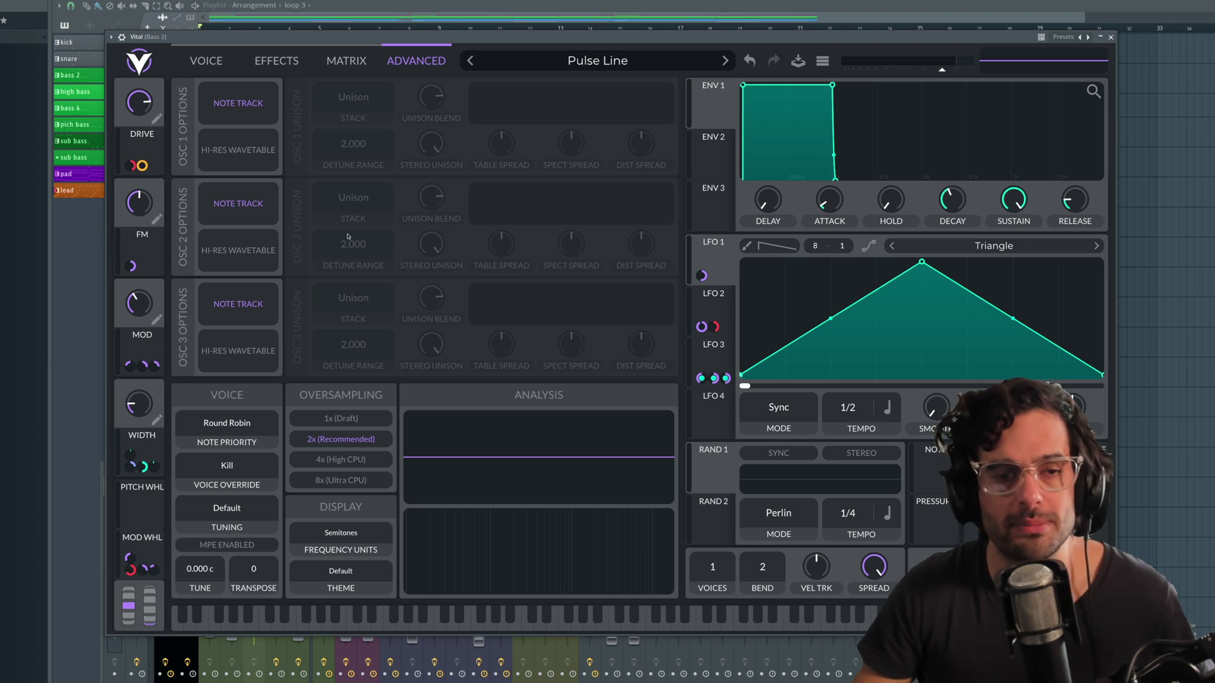
pyautogui.click(346, 61)
pyautogui.click(277, 61)
pyautogui.click(208, 61)
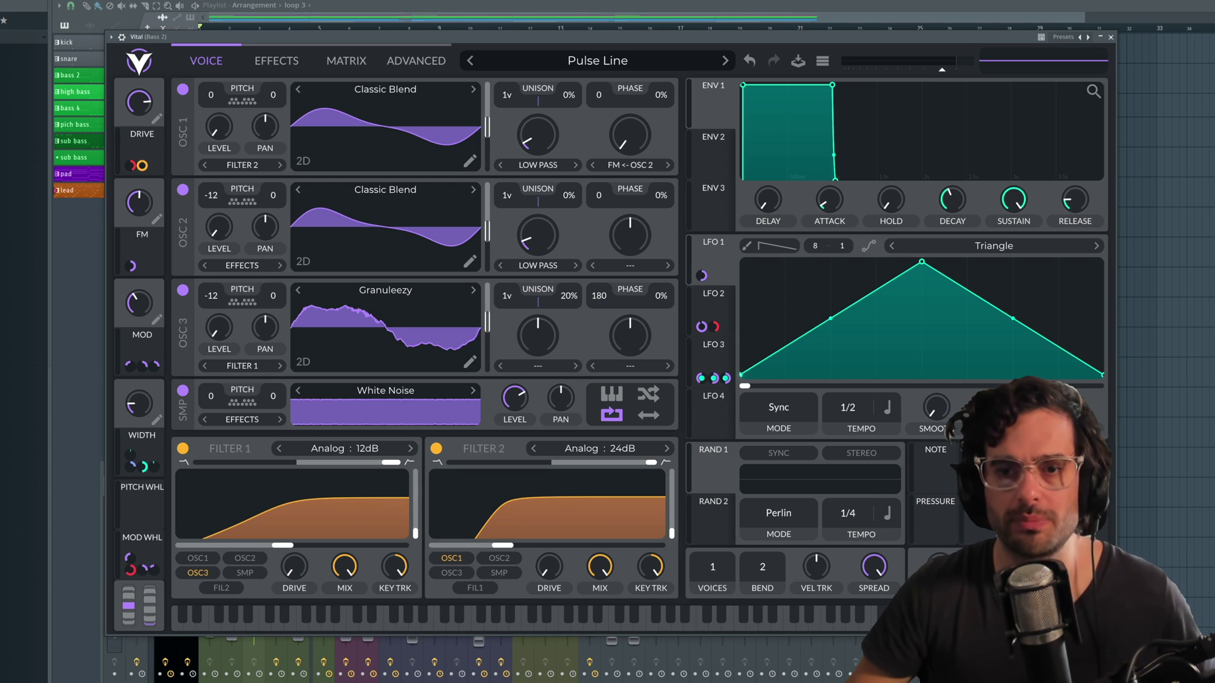
# Step: Close the bass synth and the channel rack to leave the playlist arrangement in view
pyautogui.click(1111, 36)
pyautogui.moveTo(554, 57); pyautogui.dragTo(527, 48)
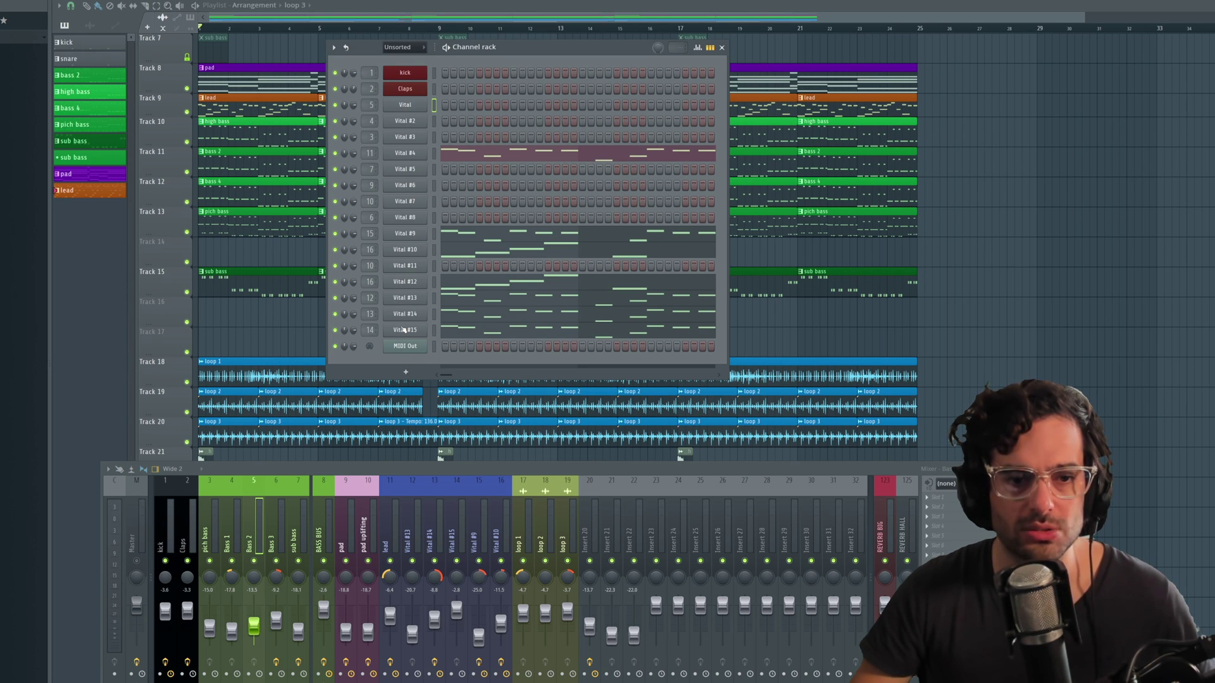
pyautogui.click(721, 48)
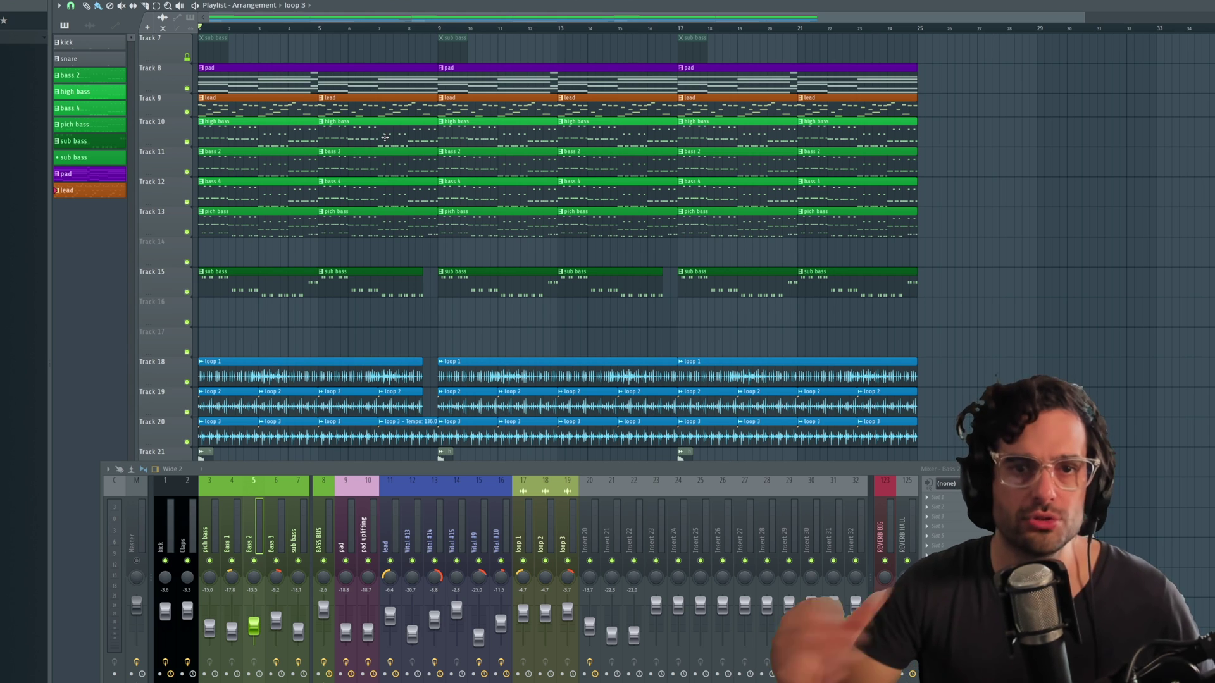
# Step: Look over the playlist tracks and play the arrangement from the start twice, stopping playback each time
pyautogui.scroll(-4, 385, 137)
pyautogui.scroll(9, 384, 137)
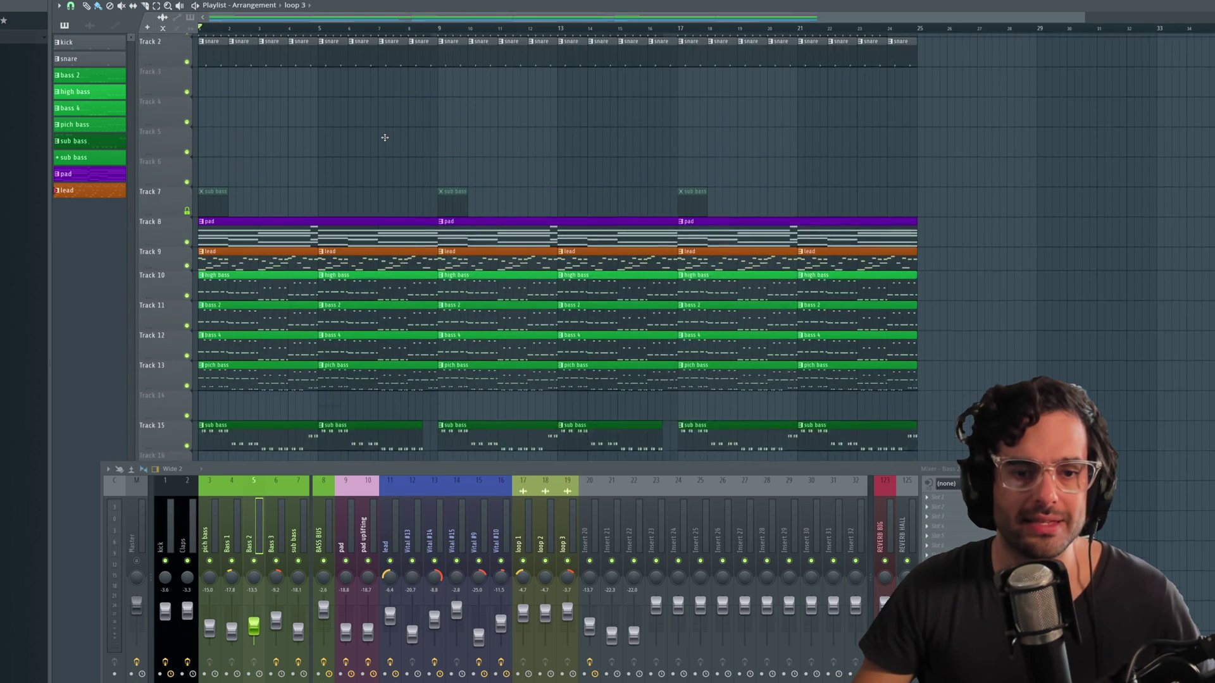
pyautogui.scroll(-5, 385, 138)
pyautogui.scroll(-1, 385, 137)
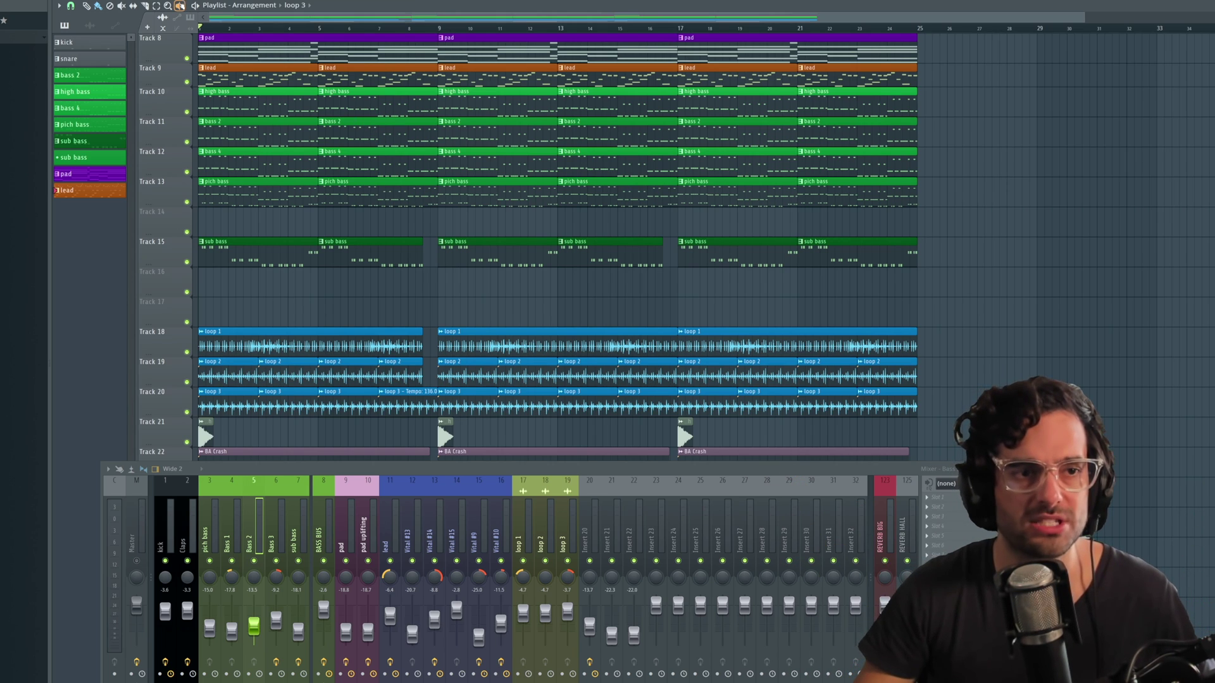
pyautogui.press('space')
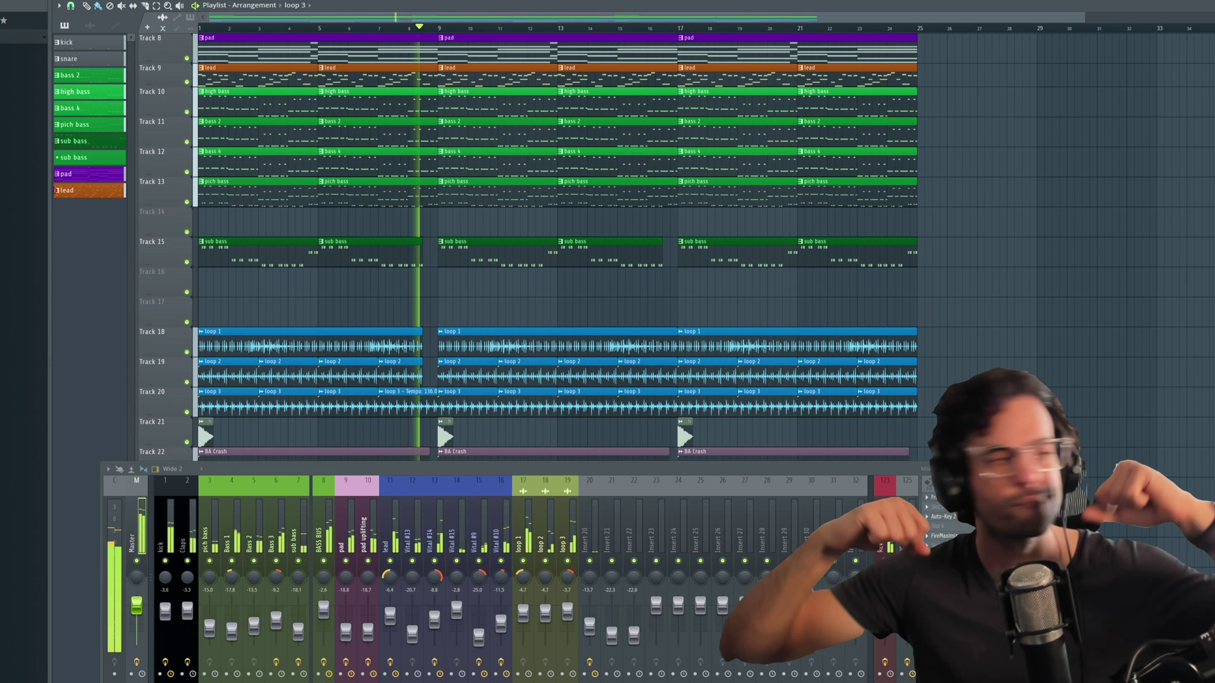
pyautogui.press('space')
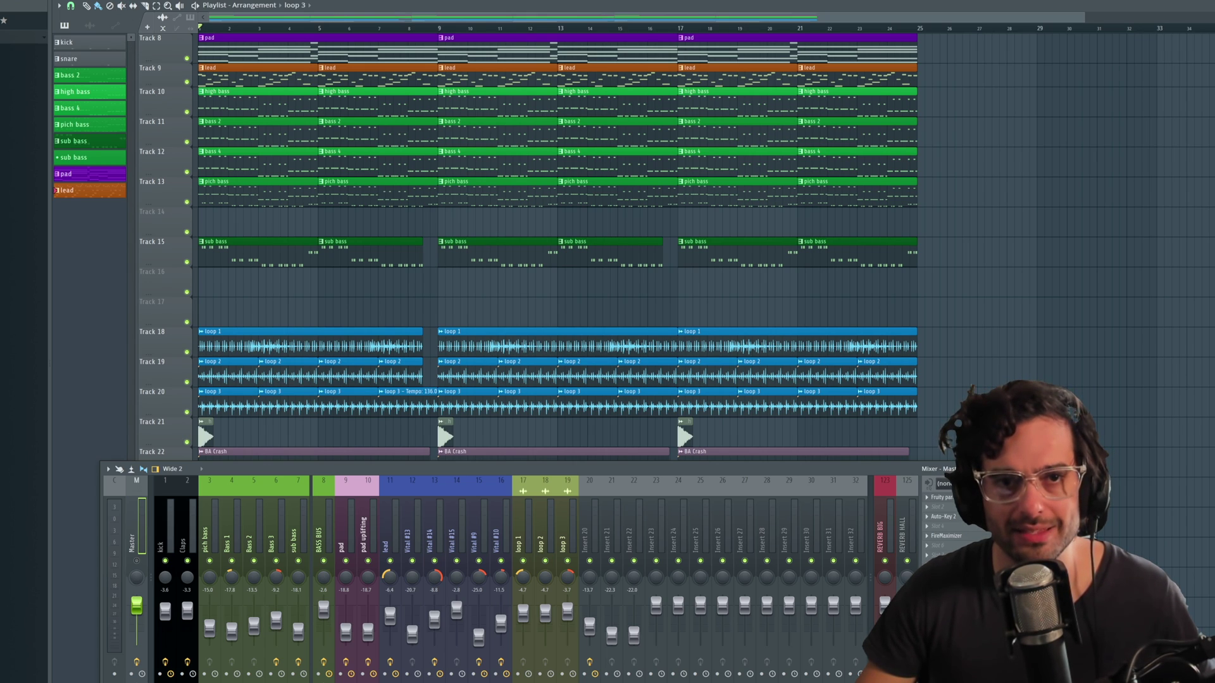
pyautogui.press('space')
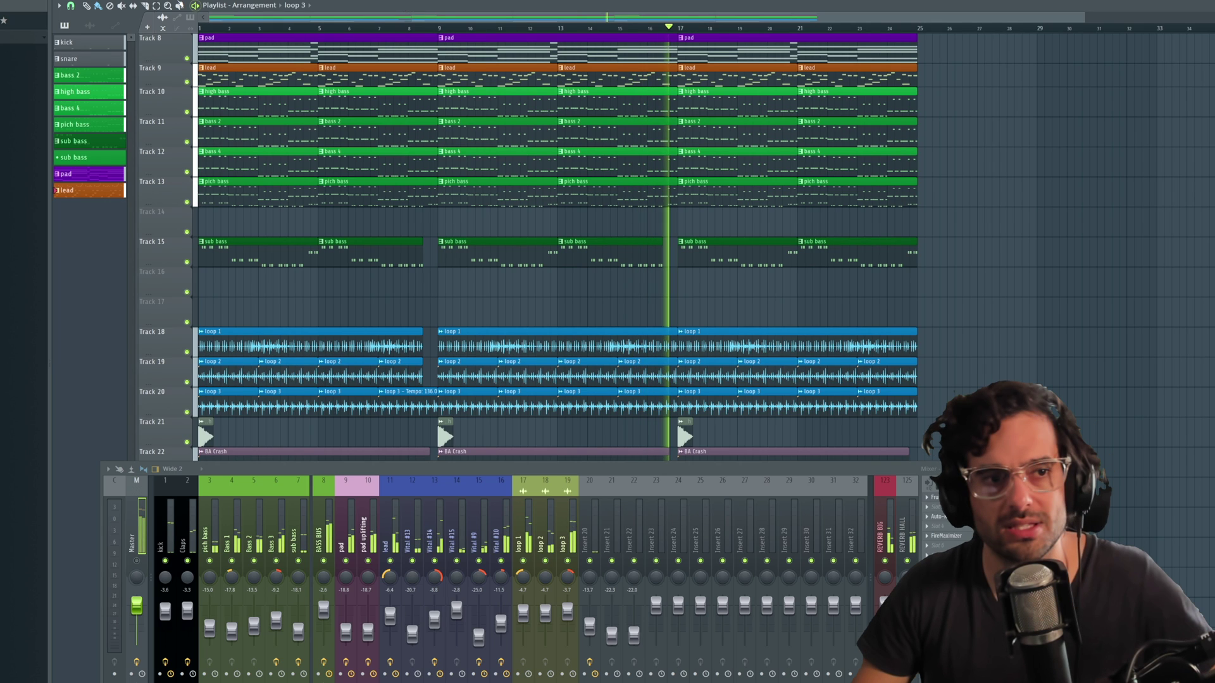
pyautogui.press('space')
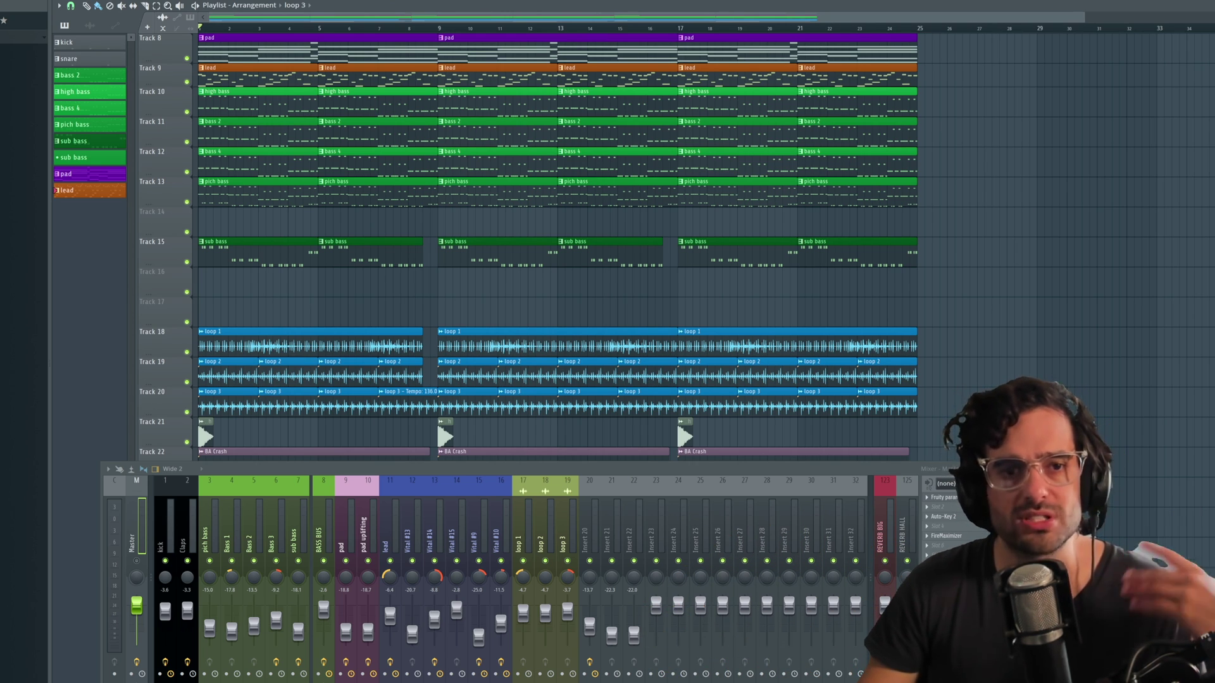
# Step: Bring up the channel rack, shift it lower over the playlist, and view the Vital #4 lead patch
pyautogui.press('F6')
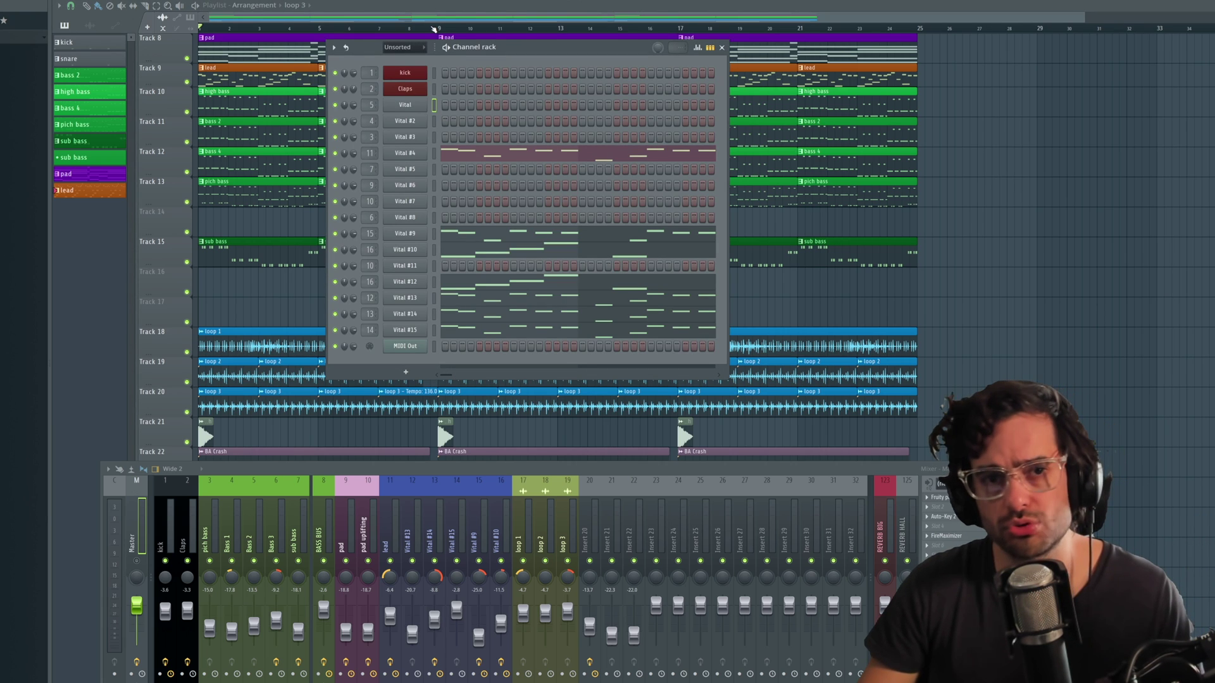
pyautogui.moveTo(505, 51); pyautogui.dragTo(532, 97)
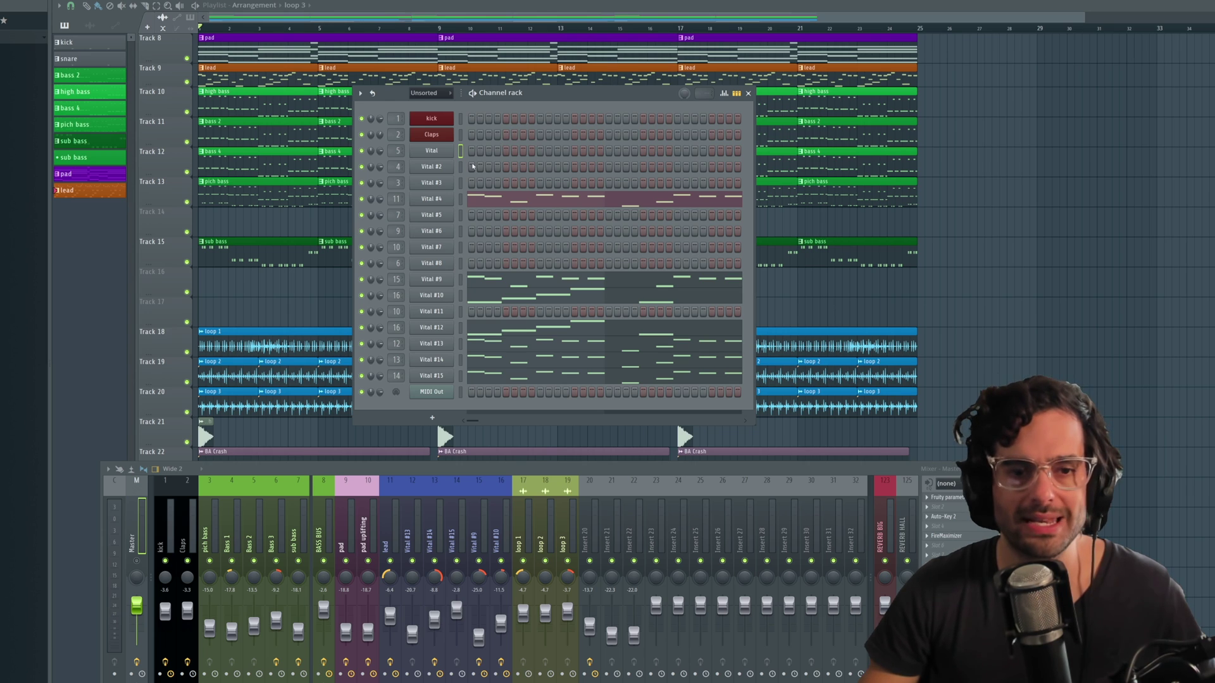
pyautogui.click(441, 199)
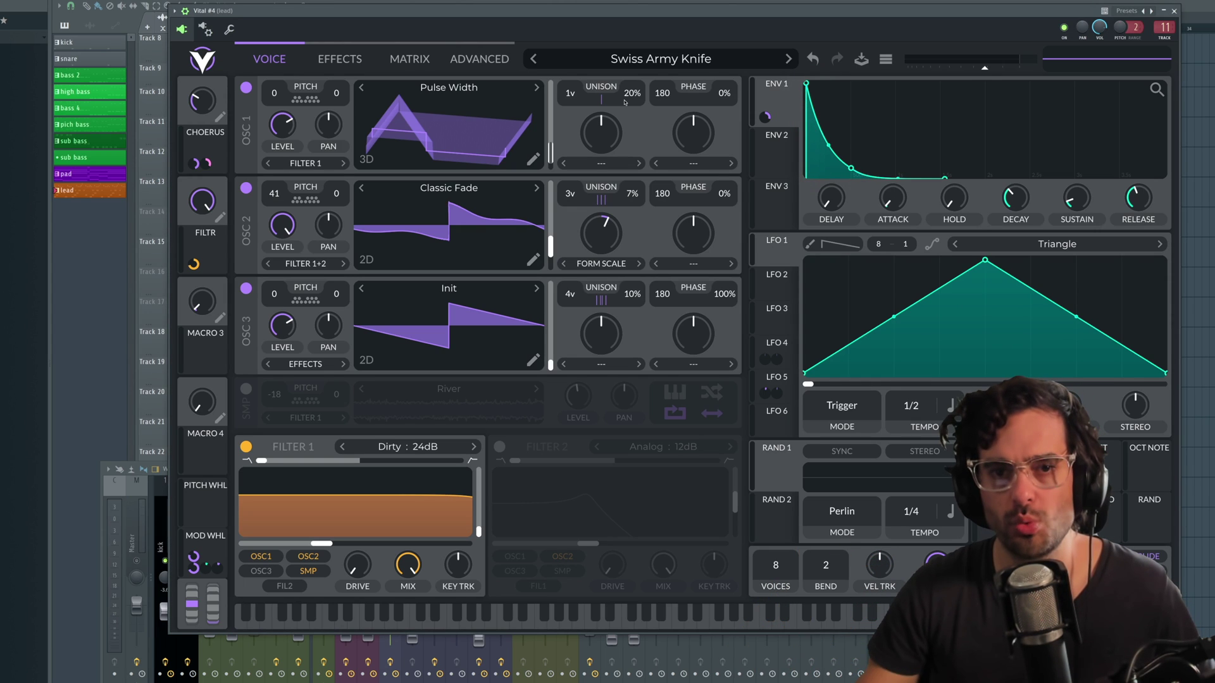
pyautogui.moveTo(918, 21); pyautogui.dragTo(882, 21)
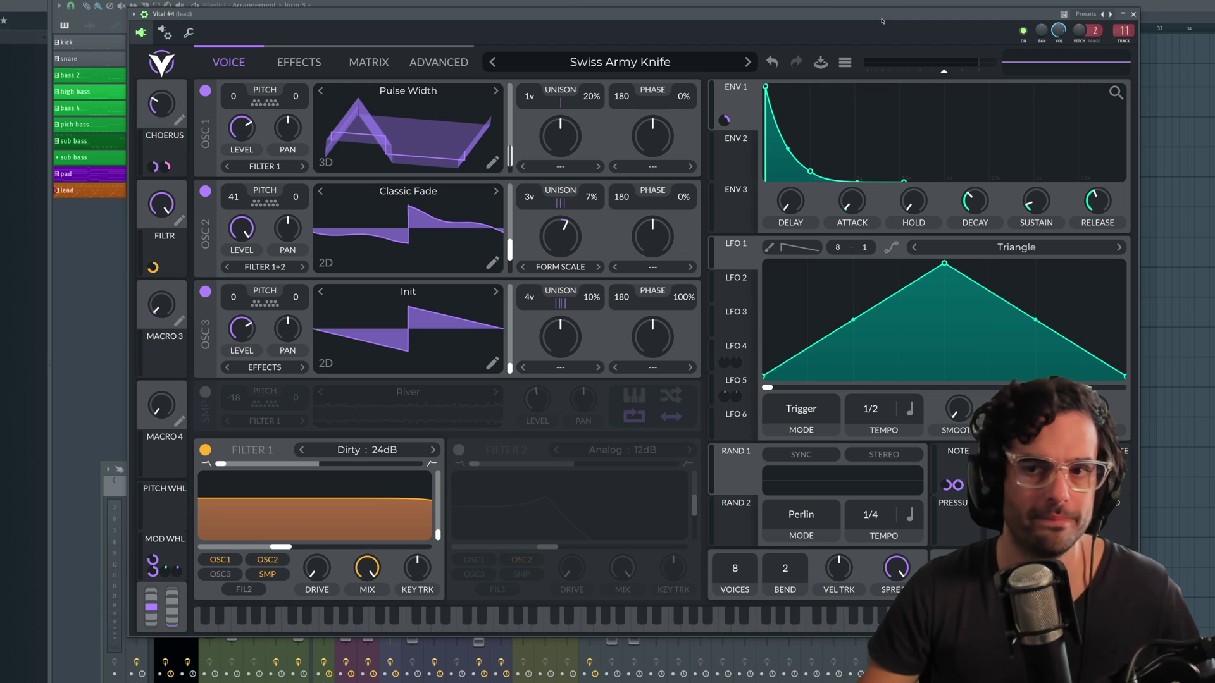
pyautogui.click(1133, 14)
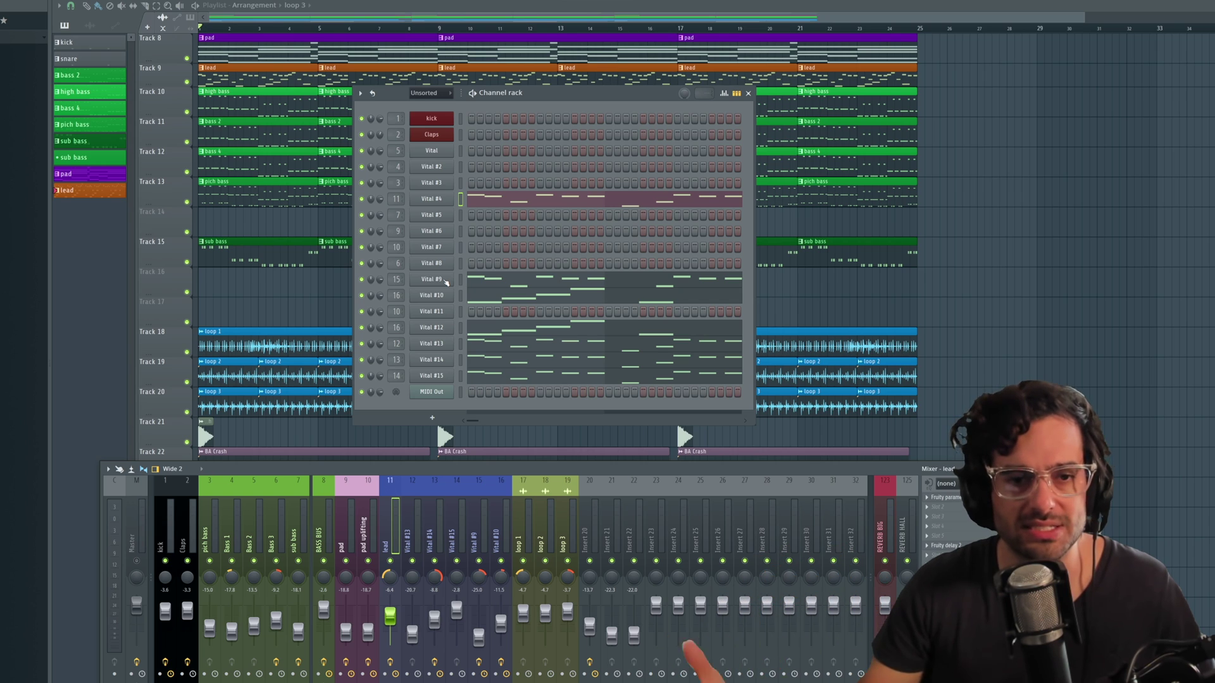
# Step: Reopen the Vital #4 lead synth to examine the Swiss Army Knife patch's voice settings, closing it after each look
pyautogui.click(438, 199)
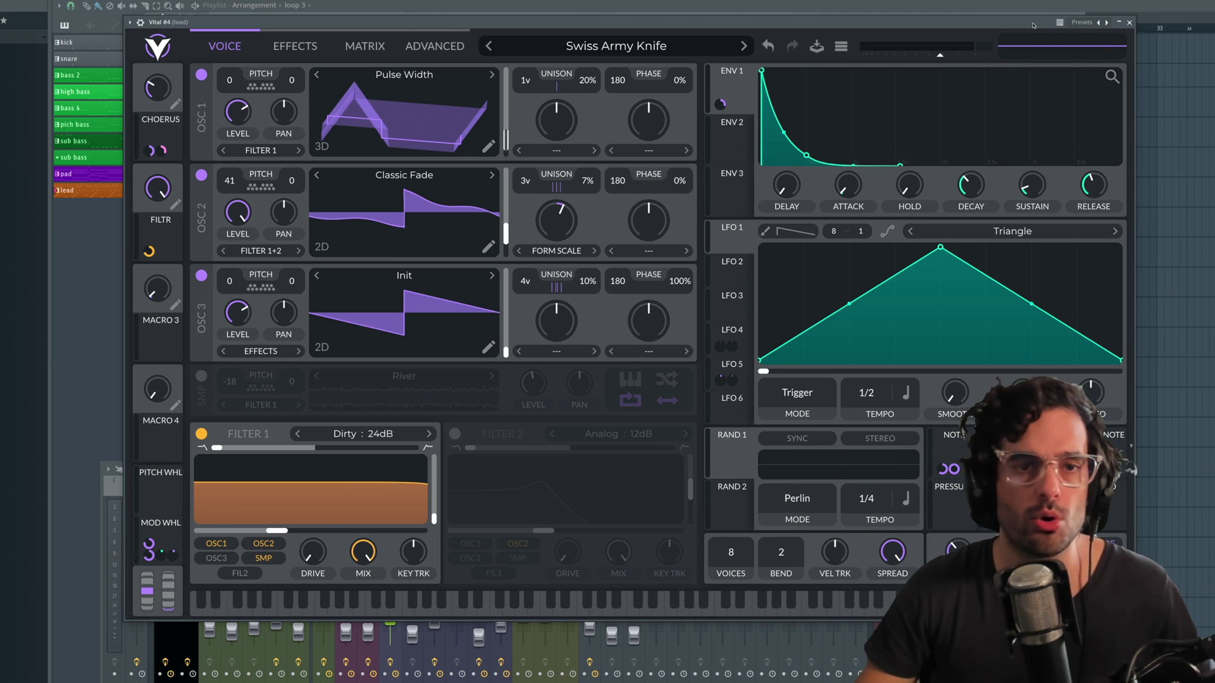
pyautogui.click(1130, 23)
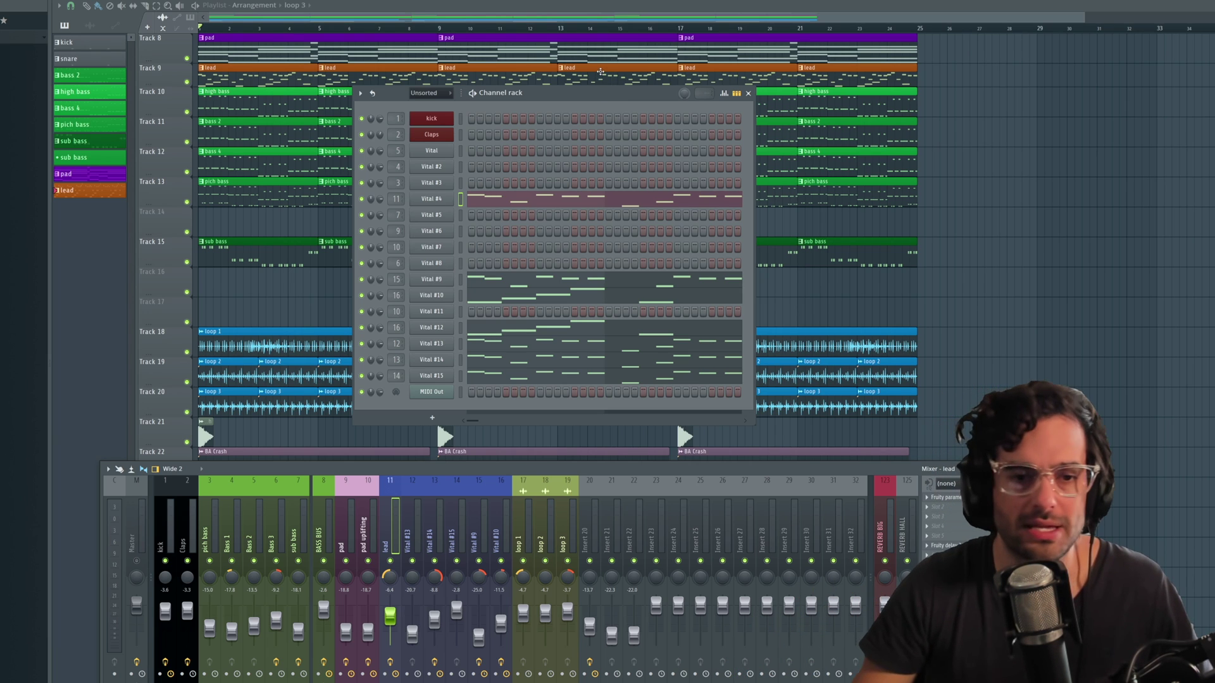
pyautogui.click(452, 199)
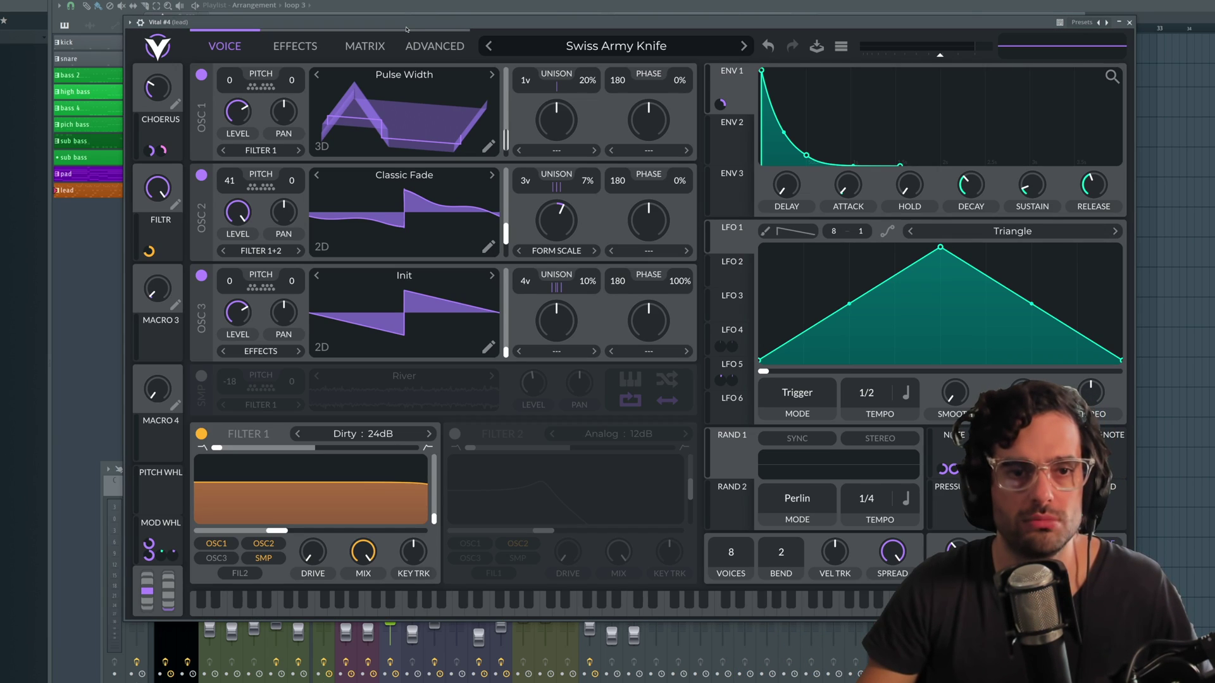
pyautogui.moveTo(406, 29); pyautogui.dragTo(377, 33)
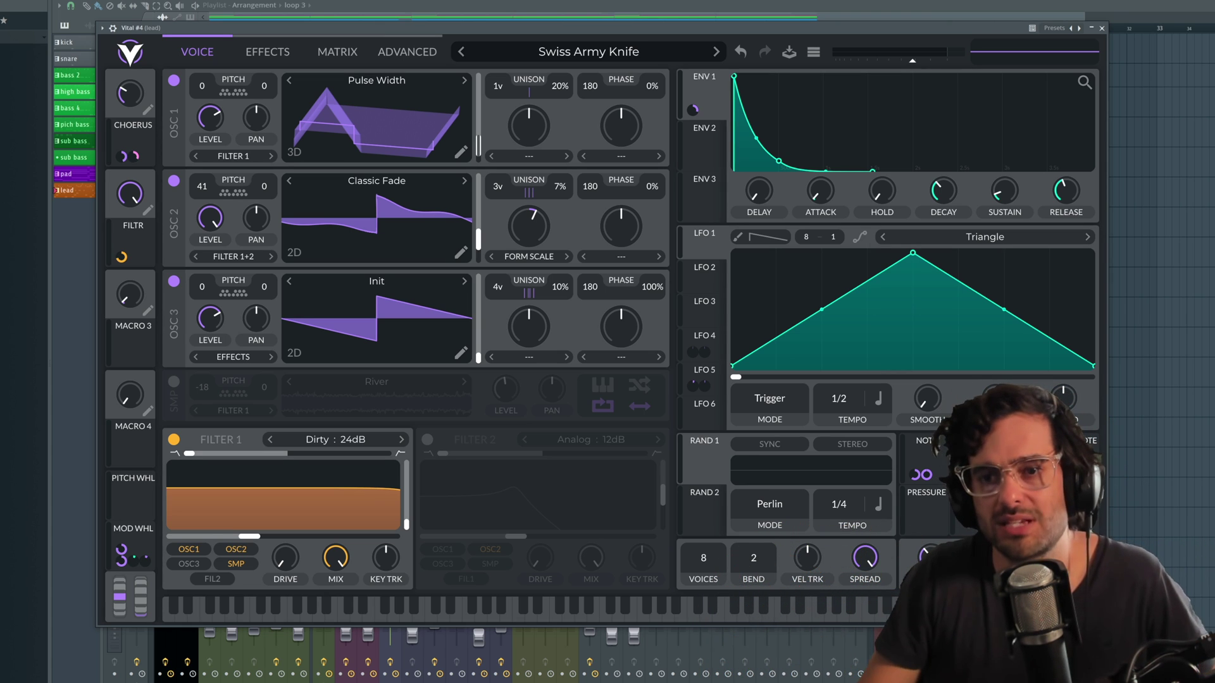
pyautogui.click(1102, 28)
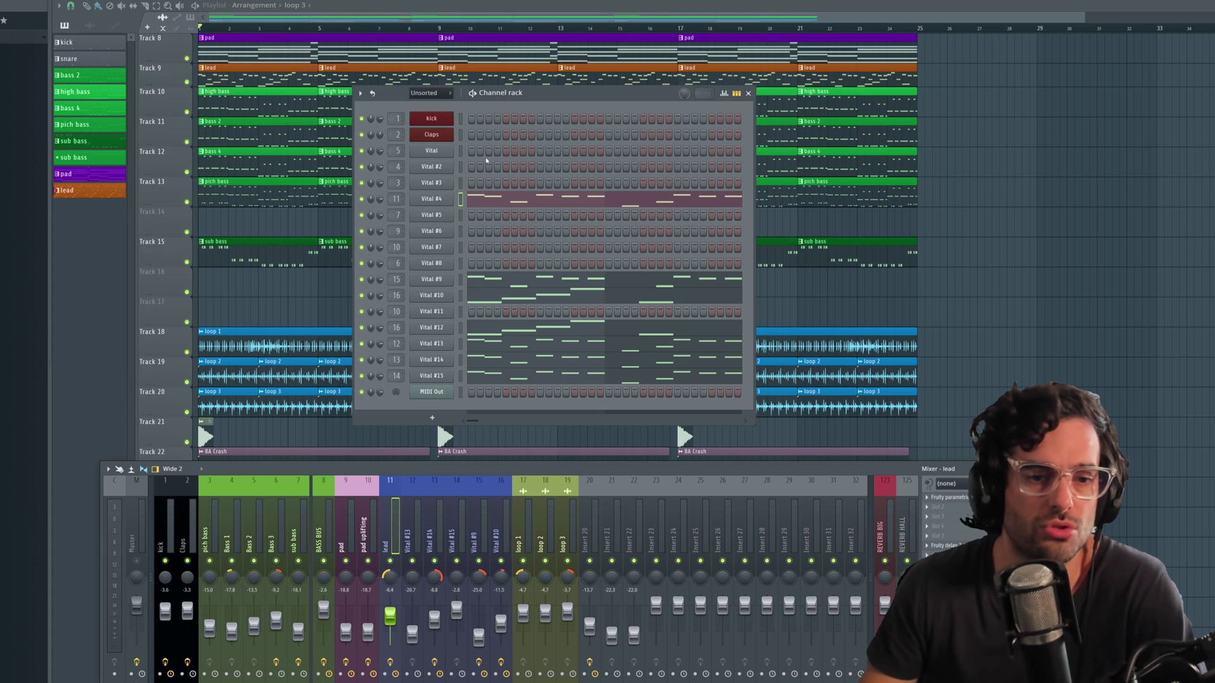
# Step: Open the Vital #4 lead synth with the Swiss Army Knife patch and reposition its window over the playlist
pyautogui.click(434, 198)
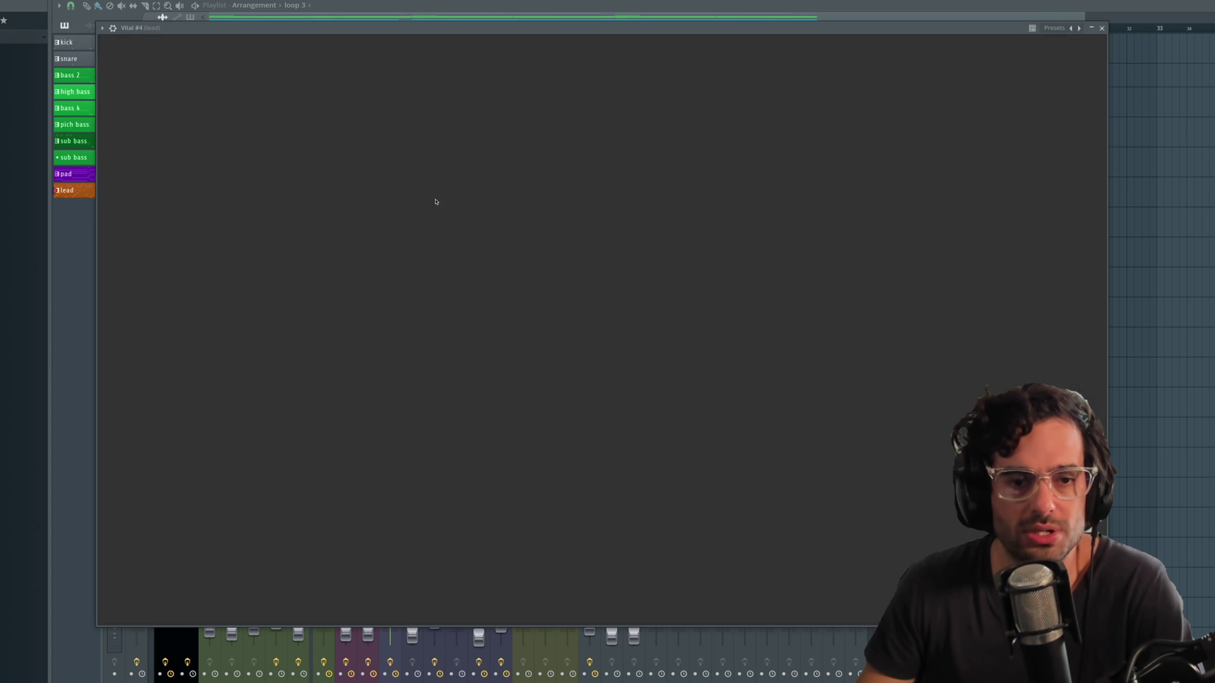
pyautogui.moveTo(384, 29)
pyautogui.mouseDown()
pyautogui.moveTo(372, 29)
pyautogui.moveTo(395, 28)
pyautogui.mouseUp()
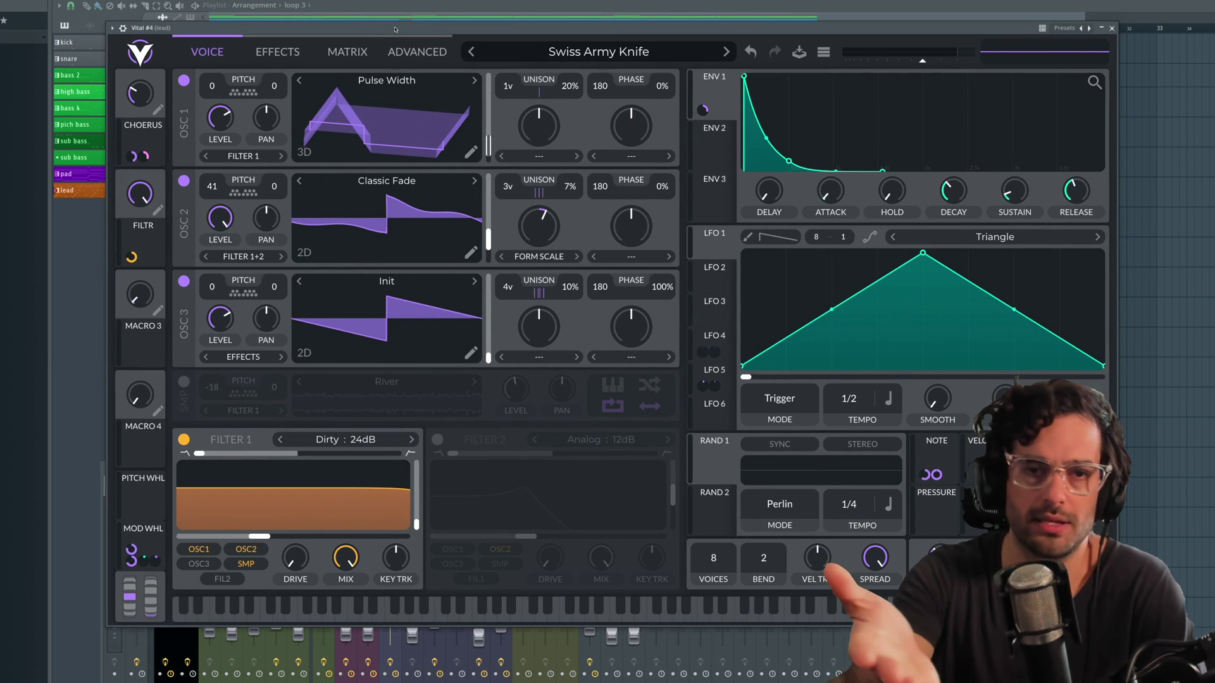